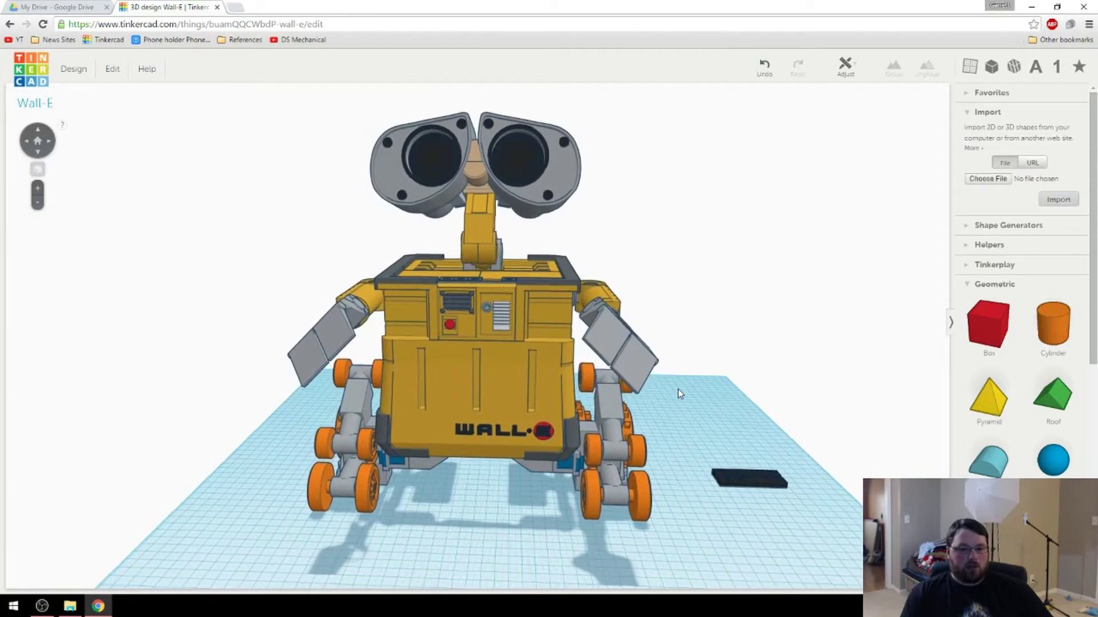
- Examine the robot's head and both eye assemblies up close from the front
scroll(598, 405, "down", 3)
left_click_drag(532, 486, 547, 504)
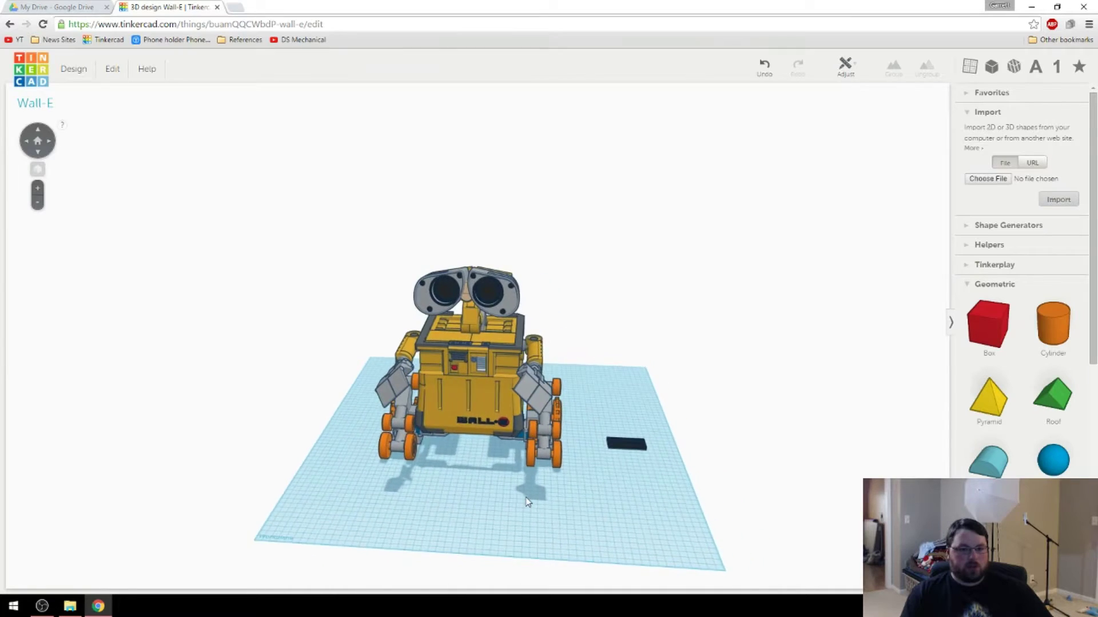
scroll(537, 350, "up", 5)
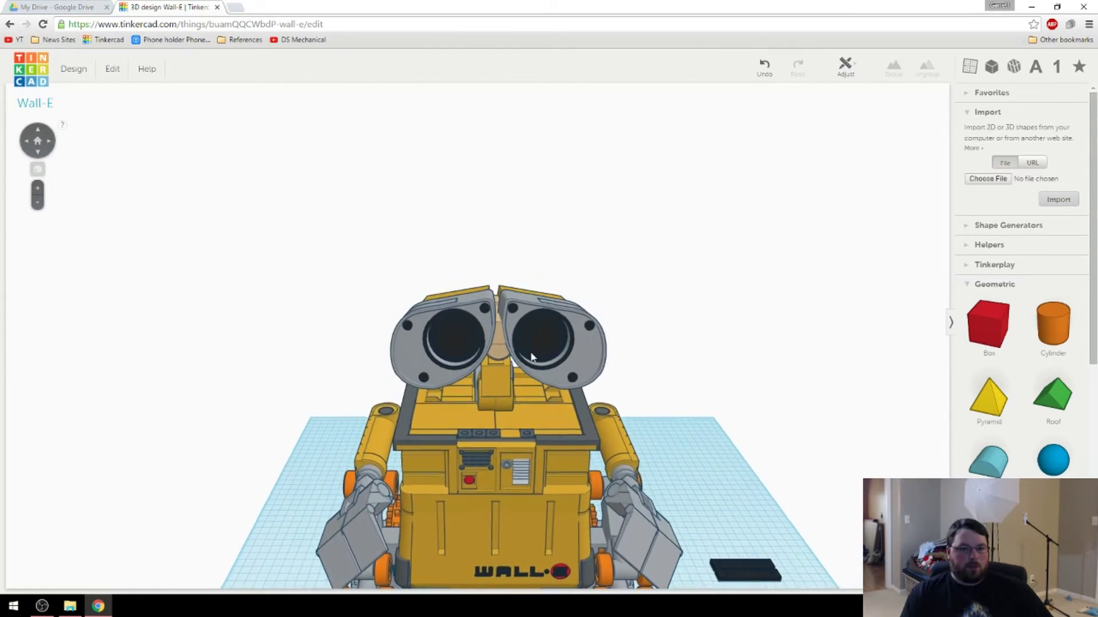
mouse_move(532, 357)
left_mouse_down()
mouse_move(543, 330)
mouse_move(555, 341)
mouse_move(529, 338)
mouse_move(540, 331)
mouse_move(547, 343)
left_mouse_up()
scroll(543, 330, "up", 5)
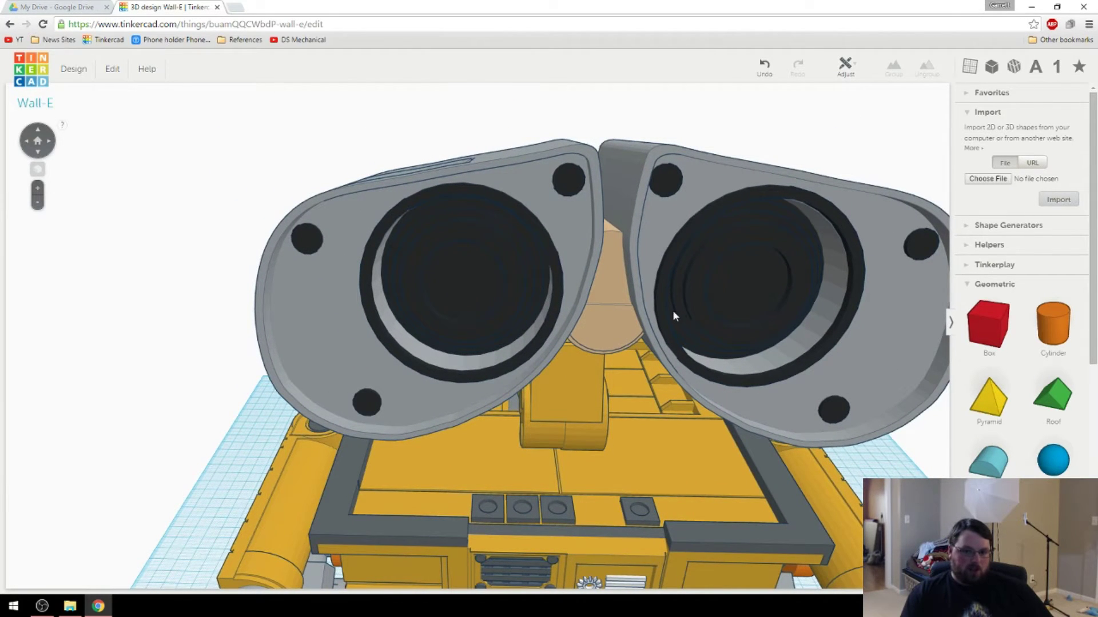
left_click_drag(672, 310, 432, 261)
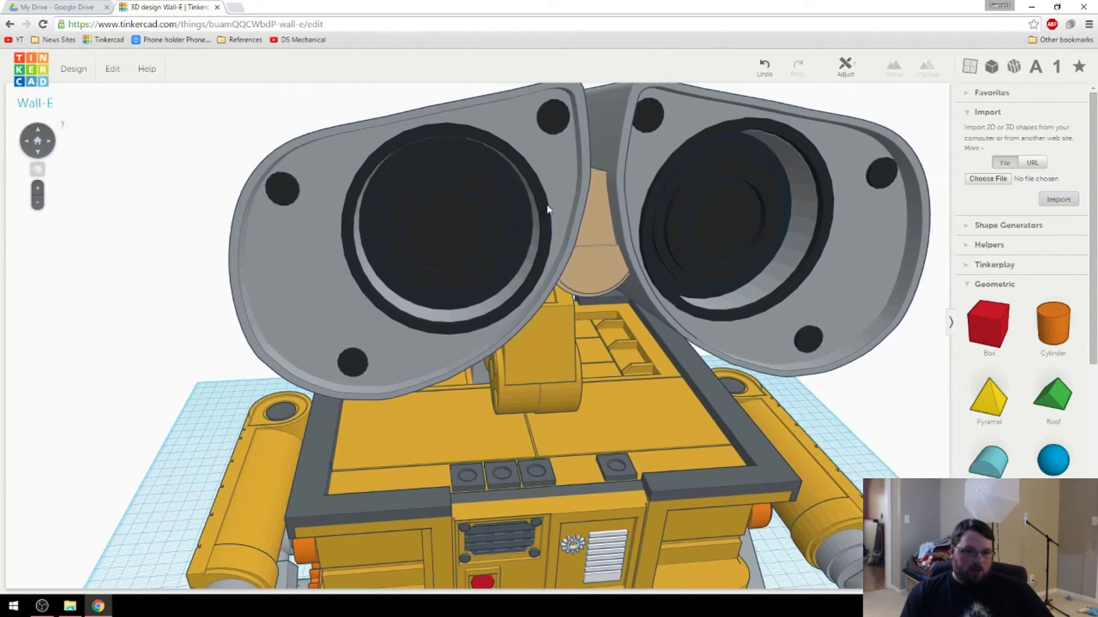
left_click_drag(657, 263, 354, 329)
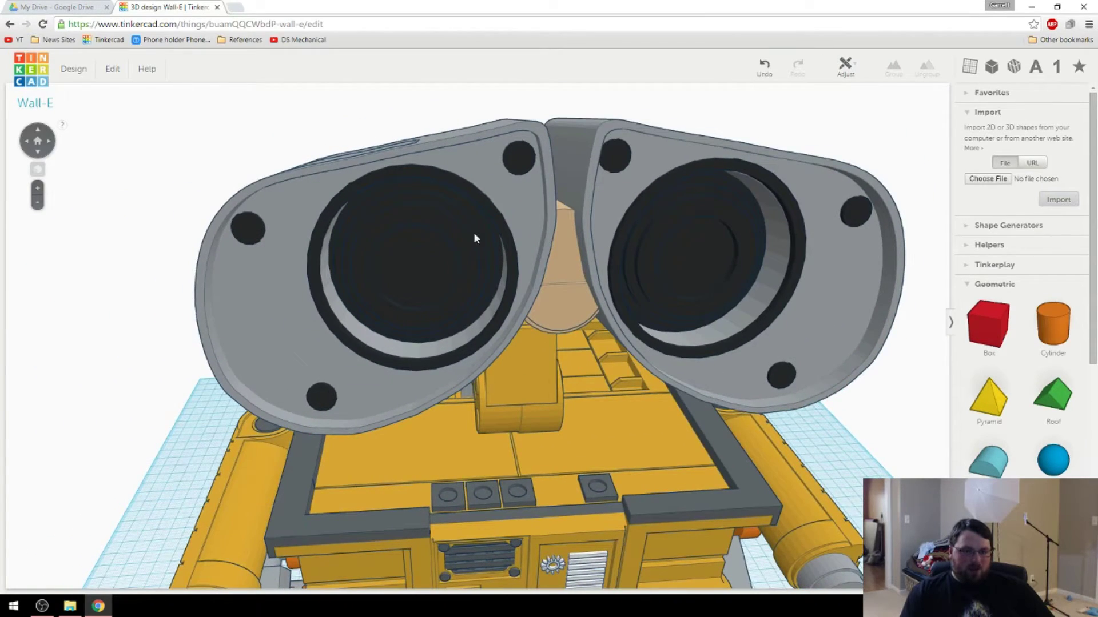
left_click_drag(398, 286, 363, 308)
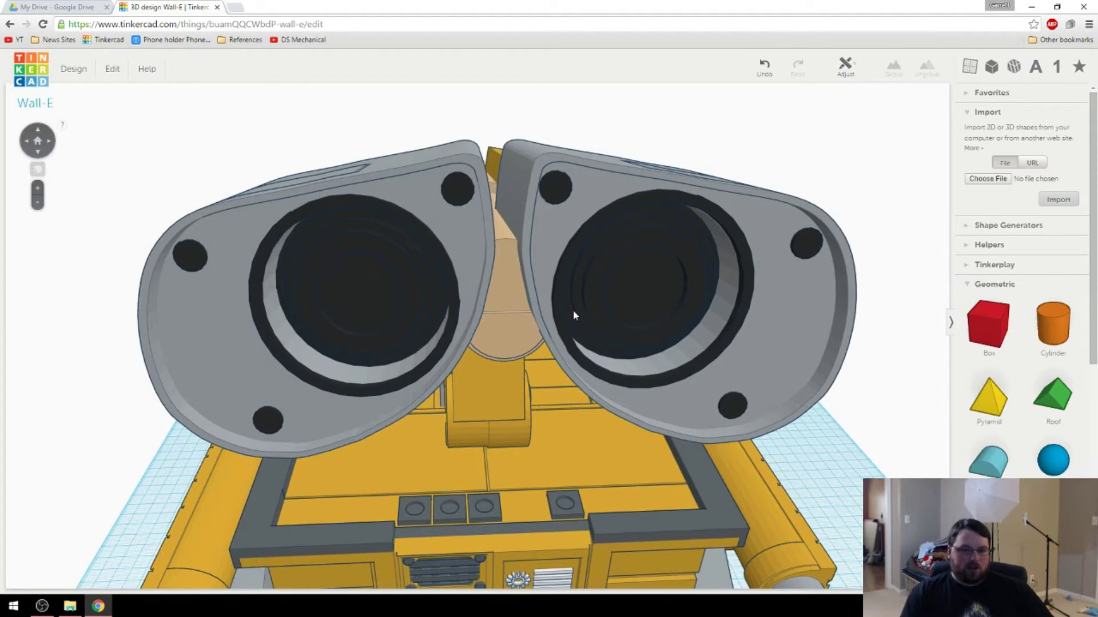
left_click_drag(574, 315, 567, 265)
scroll(572, 310, "down", 5)
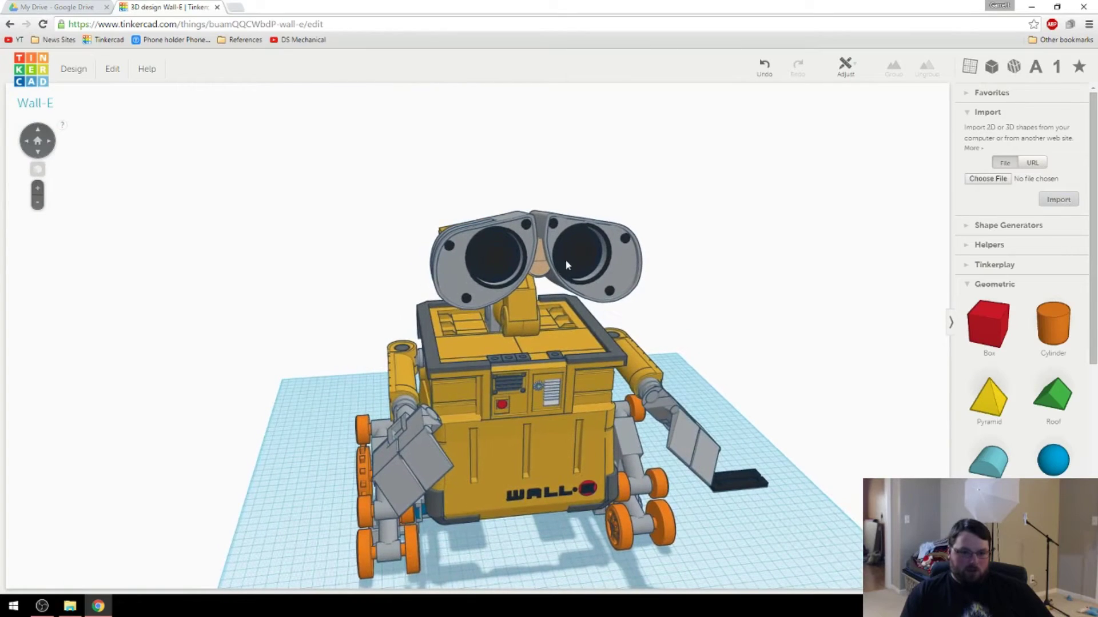
scroll(545, 312, "up", 8)
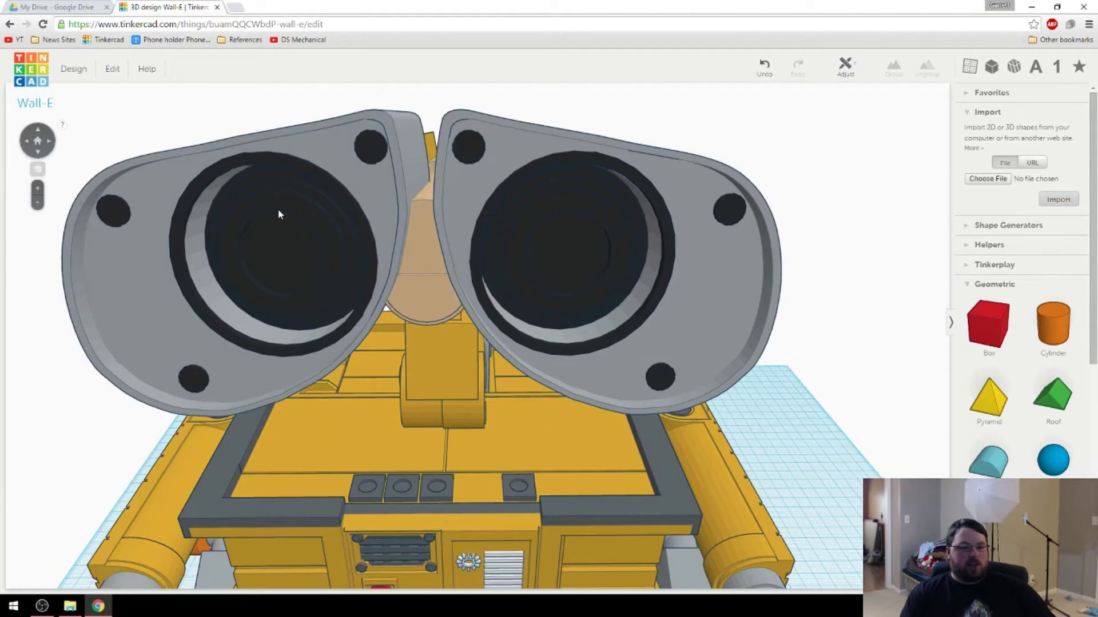
scroll(512, 280, "down", 8)
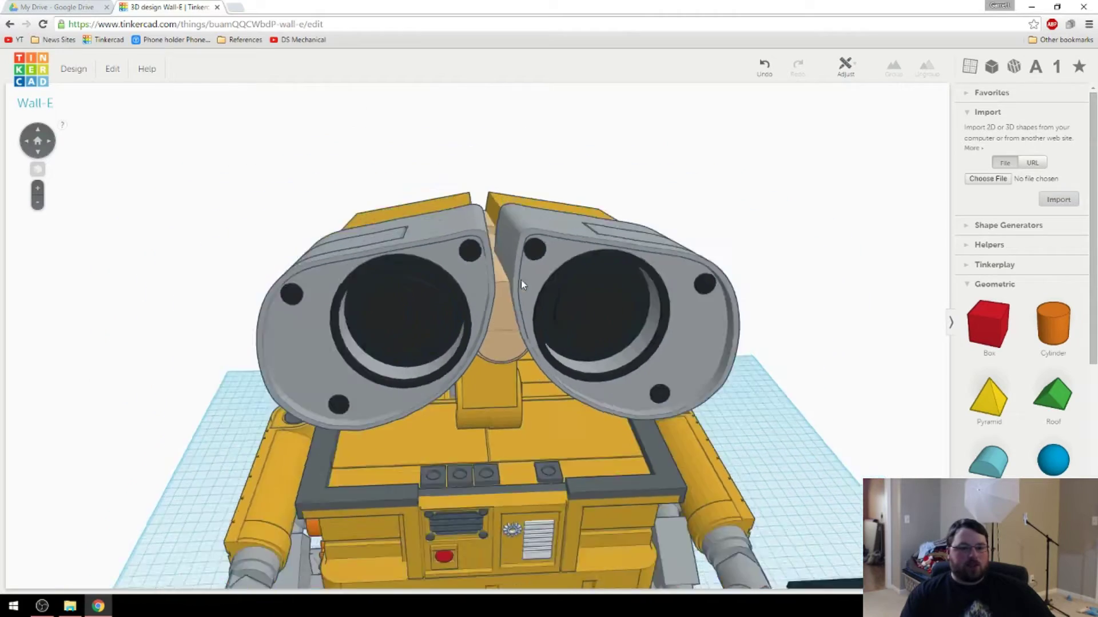
- Examine the leg mounts and wheels beneath the body, including the robot's side profile
left_click_drag(520, 279, 527, 433)
left_click_drag(300, 412, 594, 414)
left_click_drag(307, 379, 312, 338)
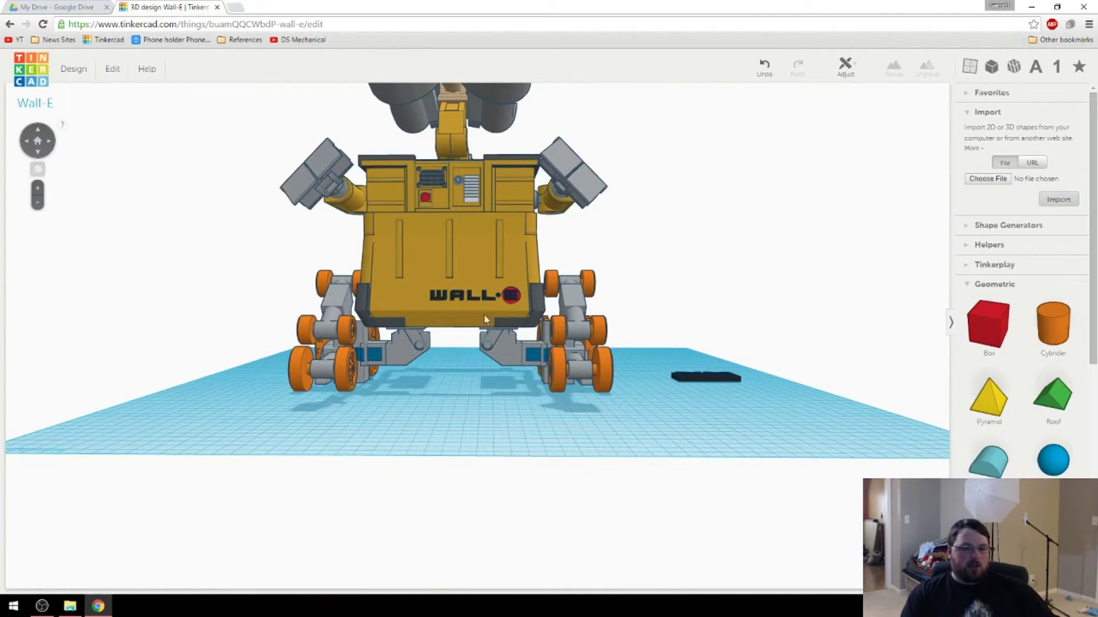
left_click_drag(505, 371, 500, 328)
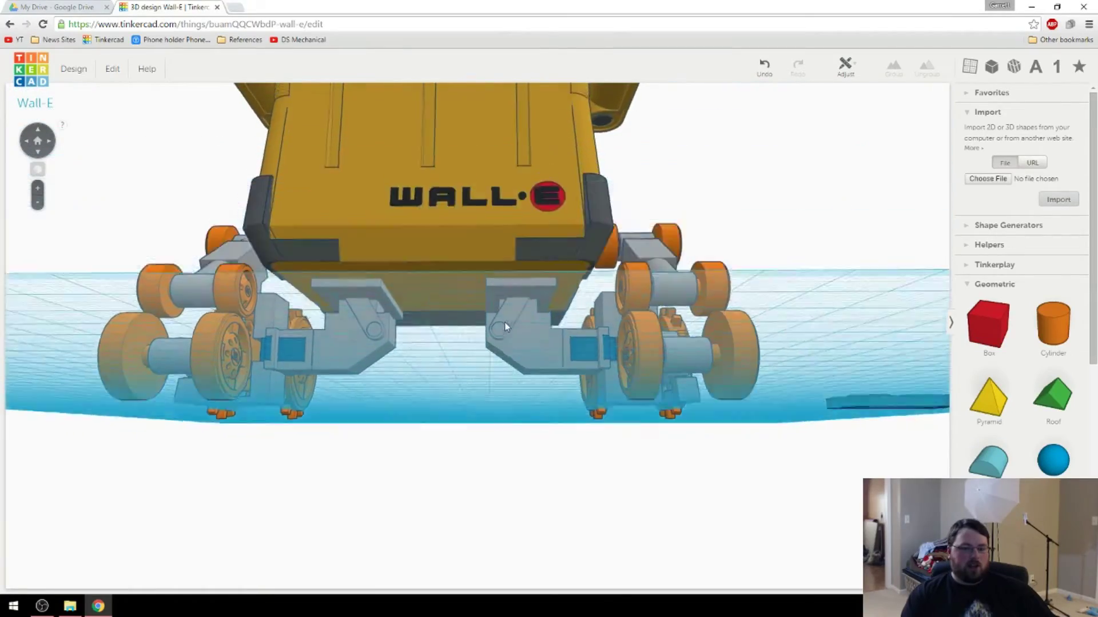
left_click_drag(505, 321, 375, 384)
scroll(516, 354, "down", 10)
scroll(490, 372, "up", 3)
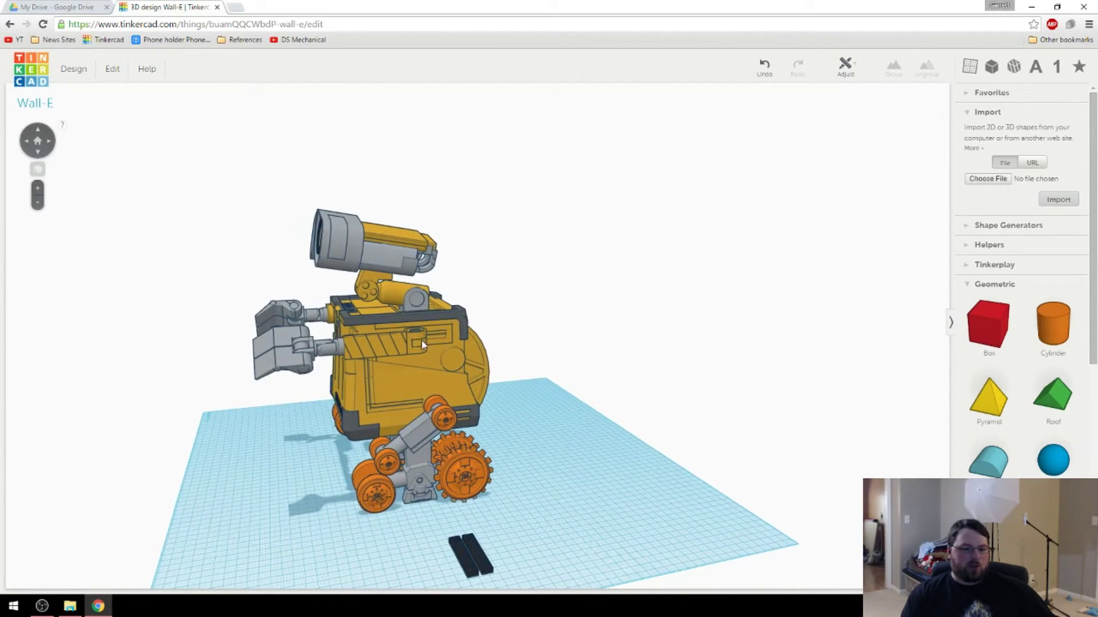
- Select both of the robot's arms, inspect their pose from the side, and clear the selection
left_click_drag(422, 343, 449, 386)
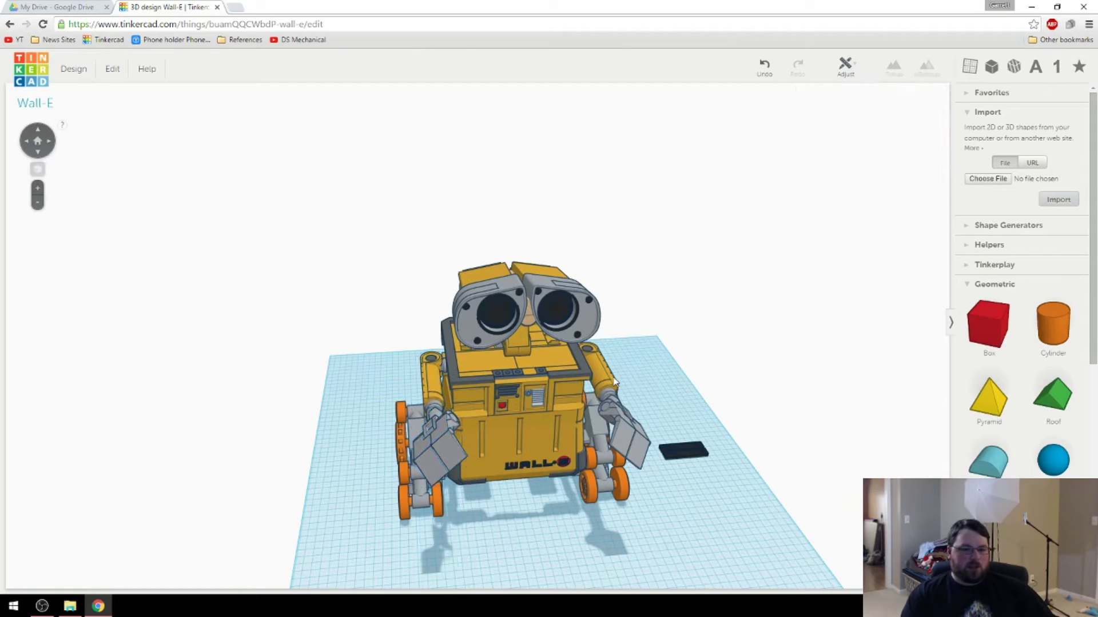
left_click_drag(494, 416, 446, 407)
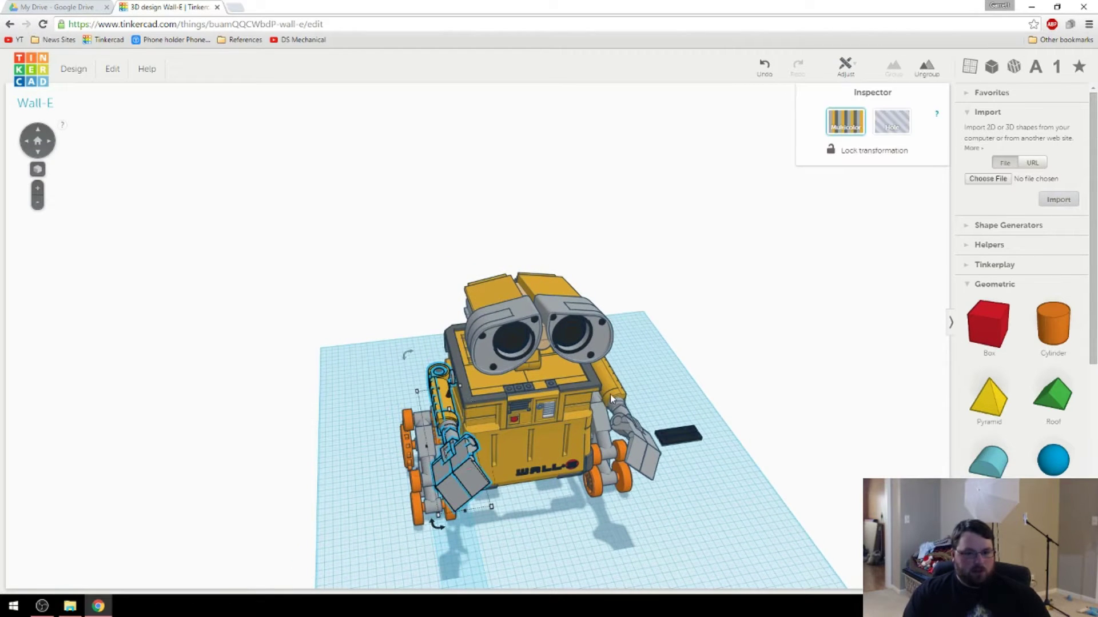
left_click_drag(560, 401, 673, 378)
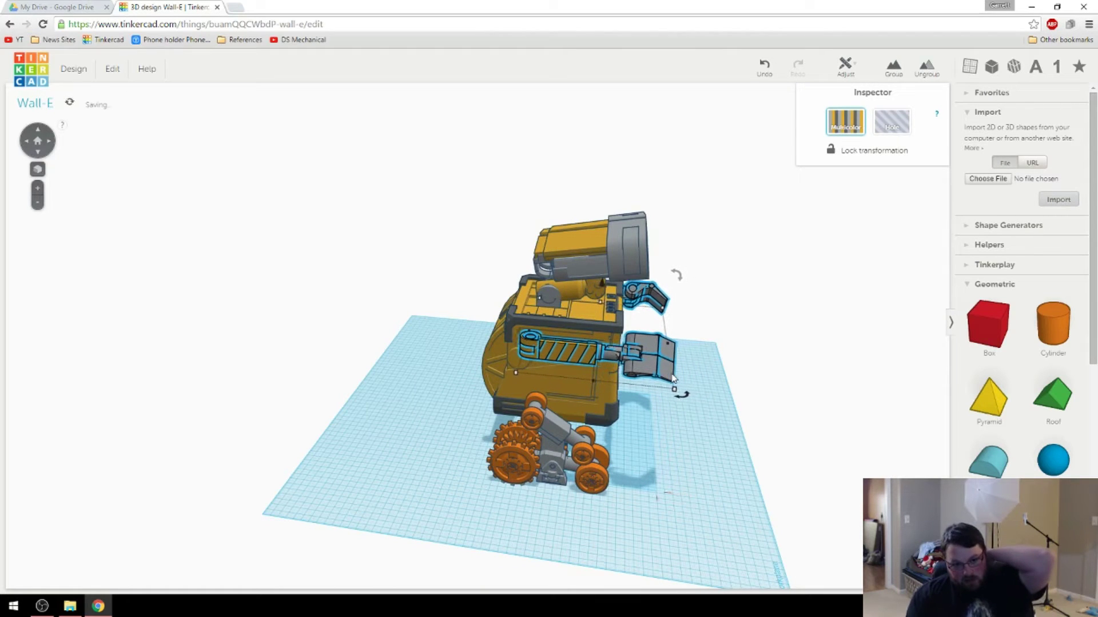
left_click_drag(759, 430, 572, 435)
left_click(599, 425)
scroll(532, 444, "up", 5)
scroll(426, 357, "up", 2)
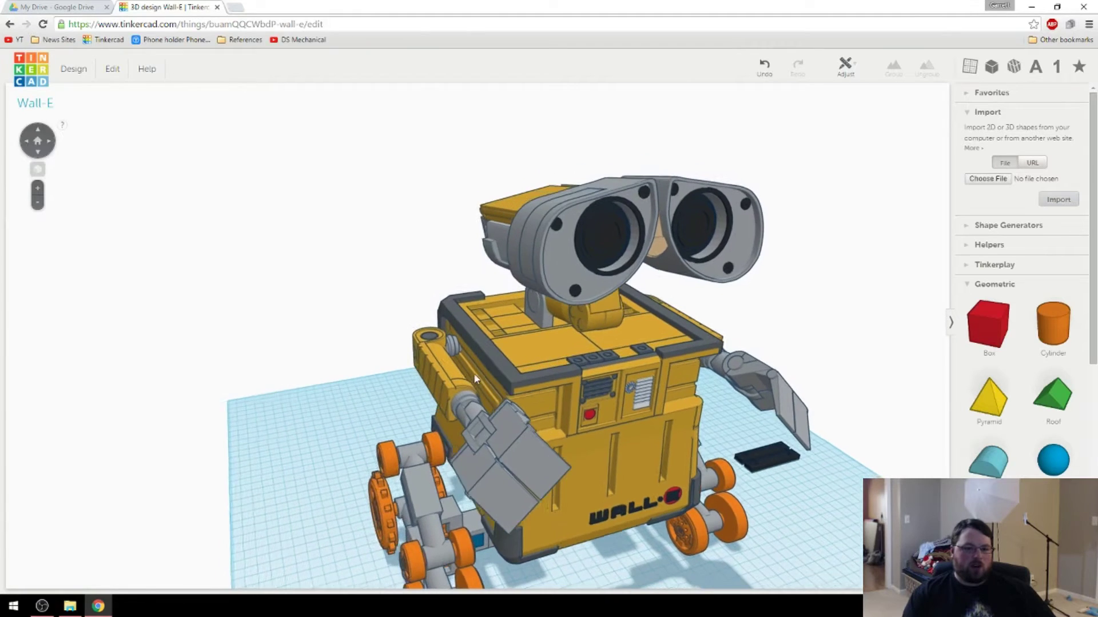
mouse_move(567, 386)
left_mouse_down()
mouse_move(503, 383)
mouse_move(492, 364)
mouse_move(523, 391)
mouse_move(556, 389)
mouse_move(553, 374)
left_mouse_up()
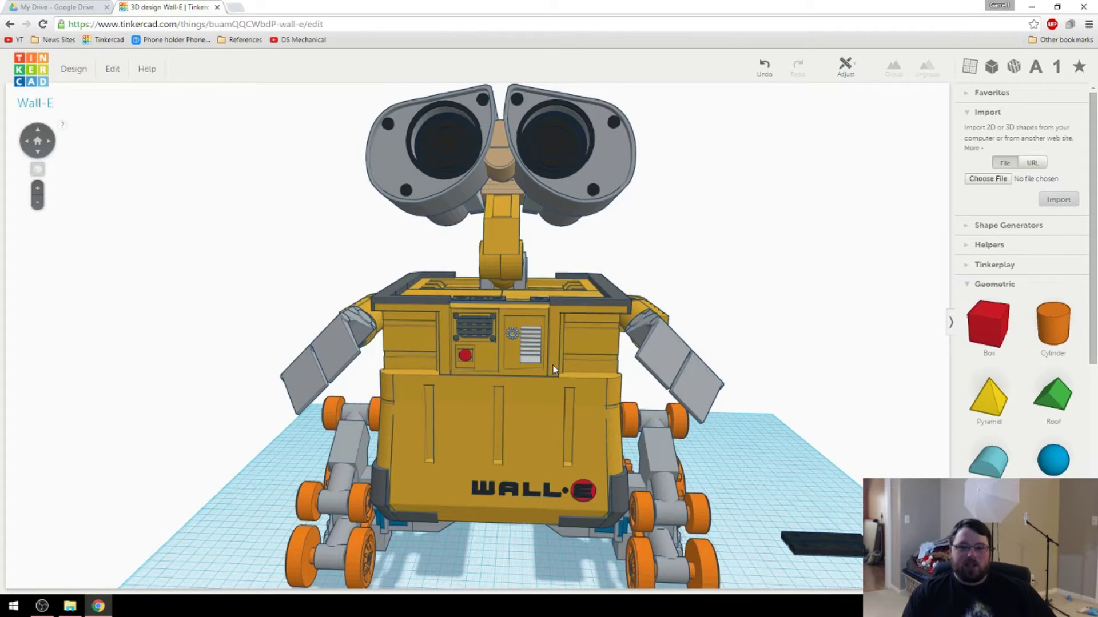
left_click_drag(537, 364, 534, 370)
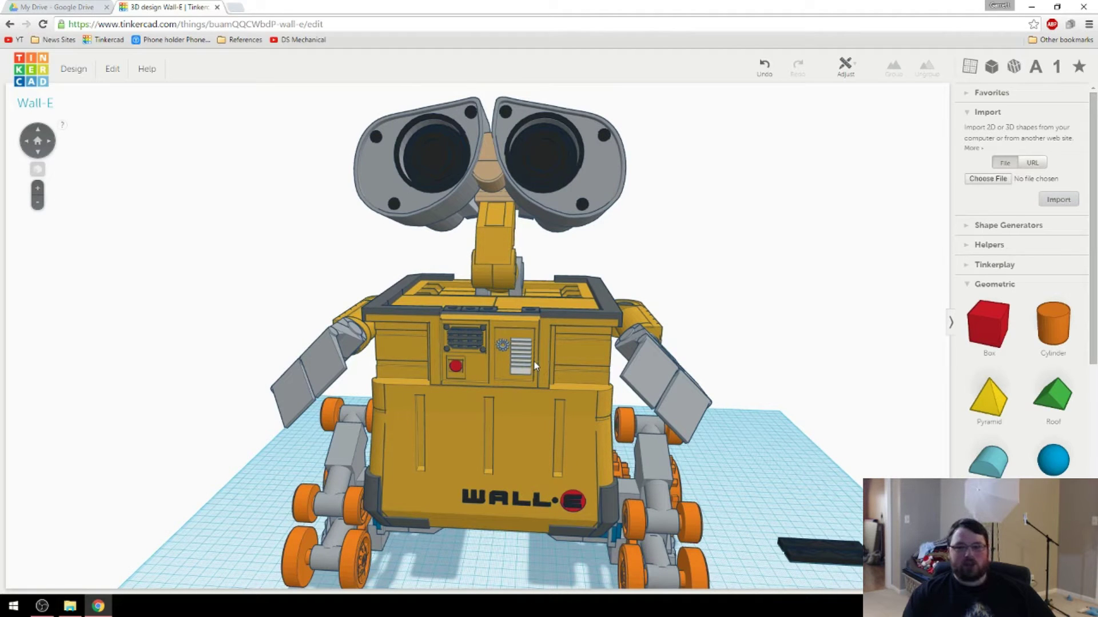
left_click_drag(533, 358, 539, 375)
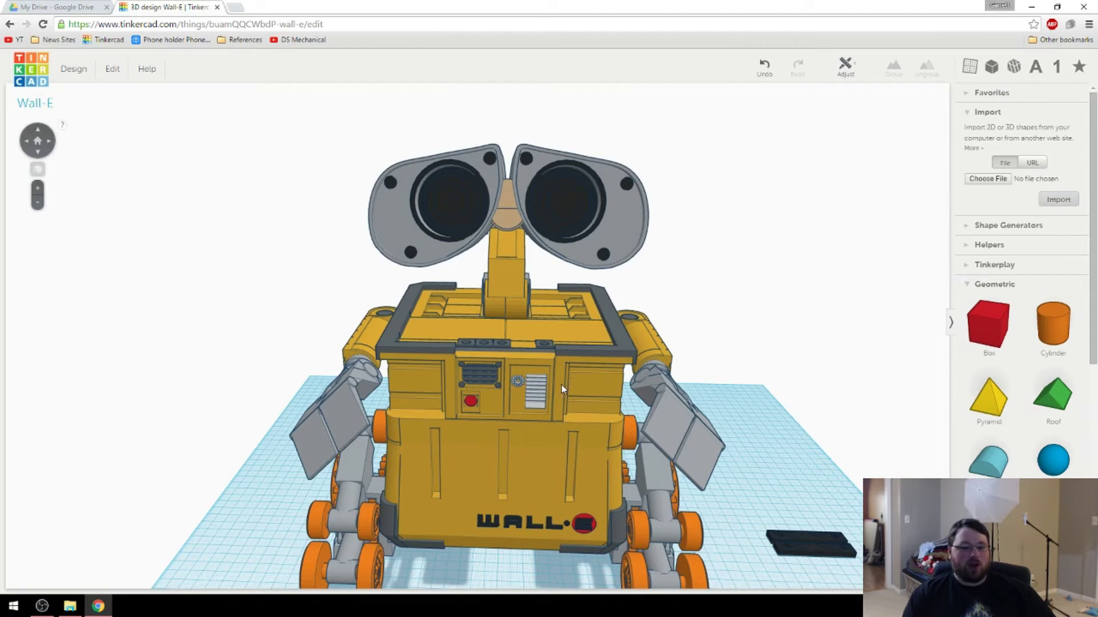
left_click_drag(561, 385, 599, 407)
mouse_move(510, 404)
left_mouse_down()
mouse_move(475, 407)
mouse_move(507, 423)
mouse_move(522, 404)
mouse_move(510, 410)
left_mouse_up()
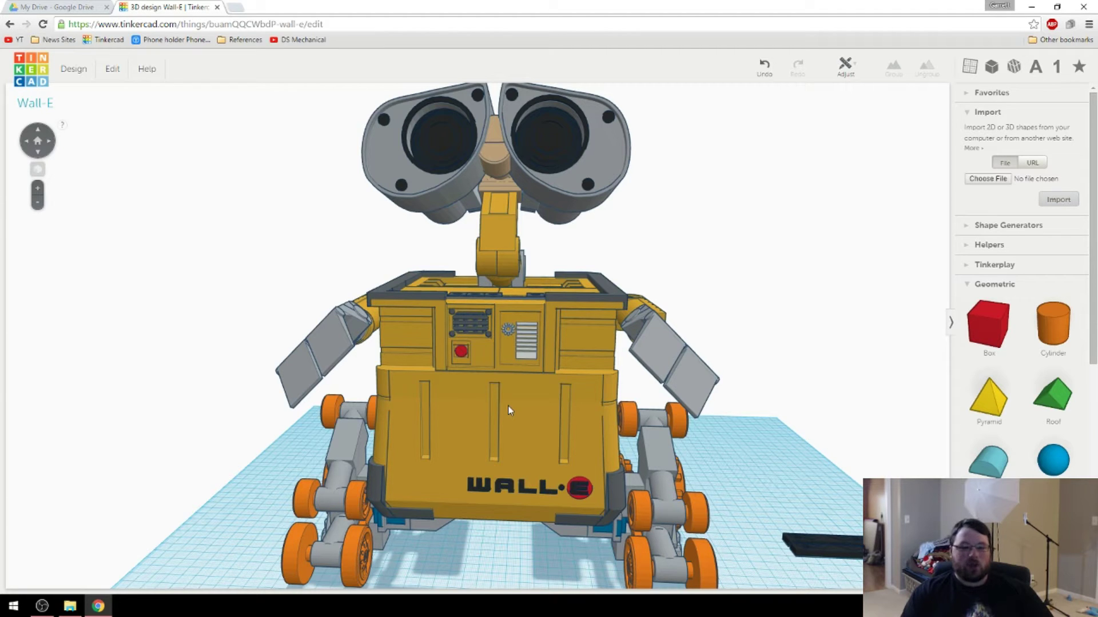
mouse_move(522, 406)
left_mouse_down()
mouse_move(431, 406)
mouse_move(493, 395)
mouse_move(516, 375)
mouse_move(536, 399)
left_mouse_up()
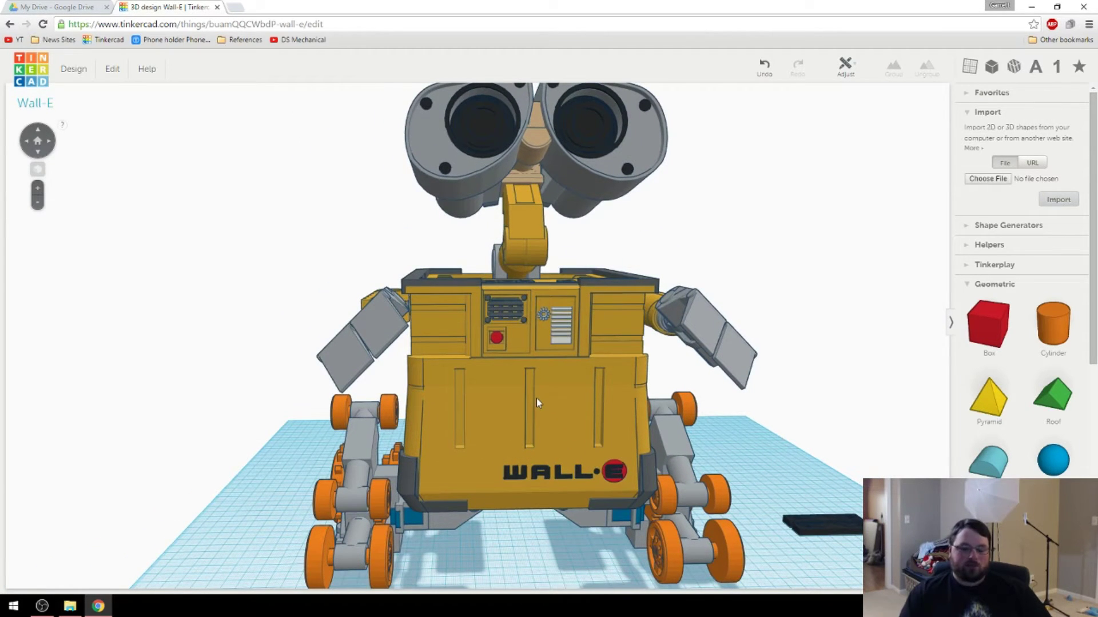
left_click_drag(537, 399, 537, 422)
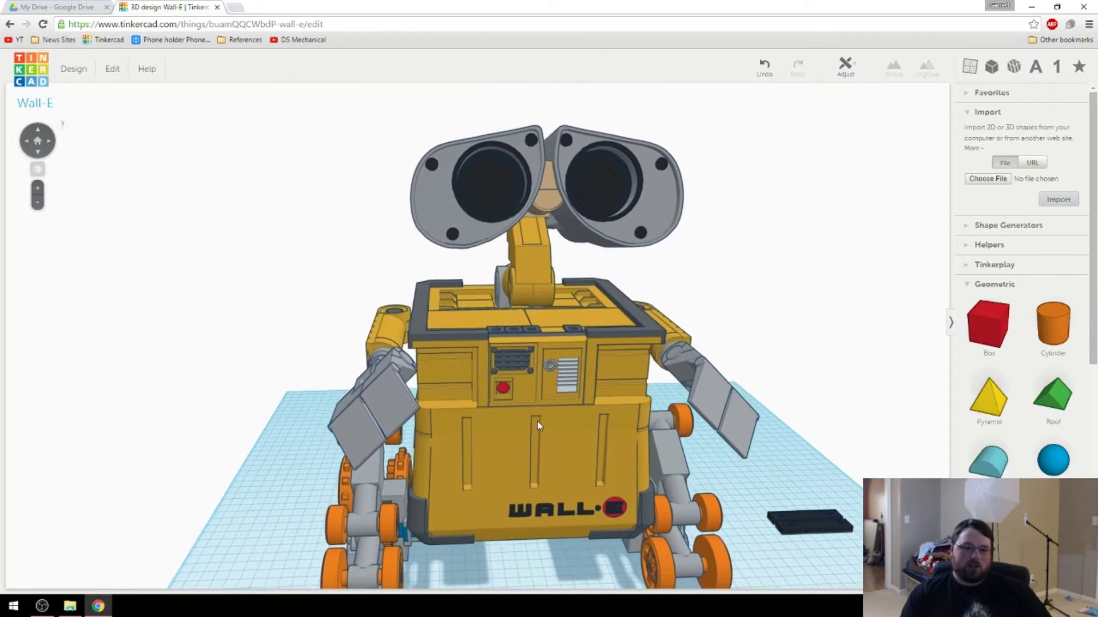
scroll(538, 426, "down", 3)
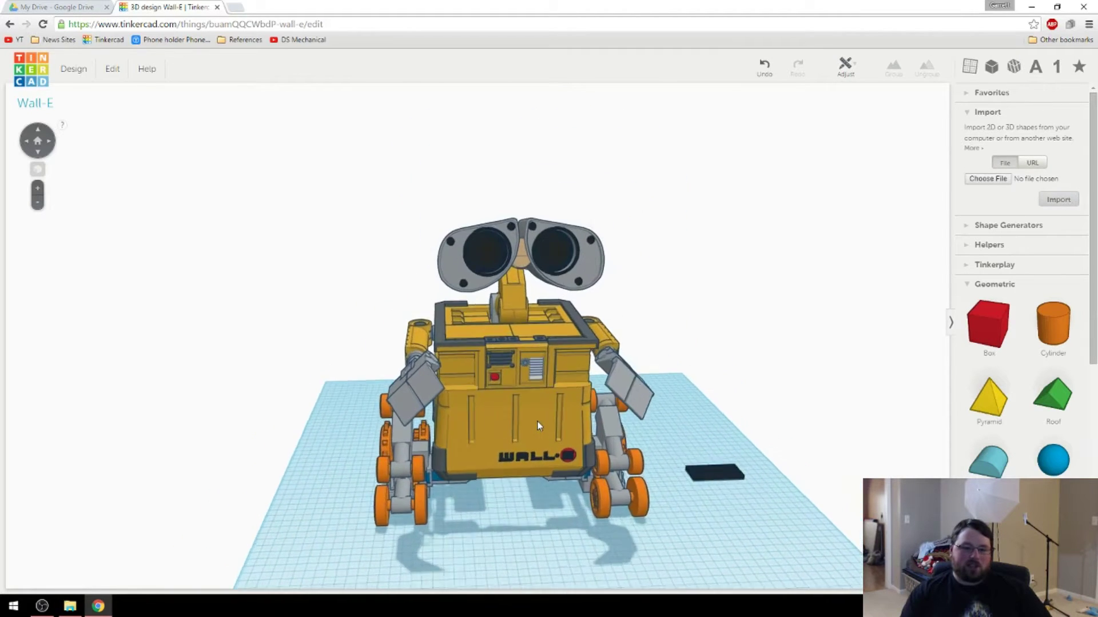
scroll(533, 427, "up", 3)
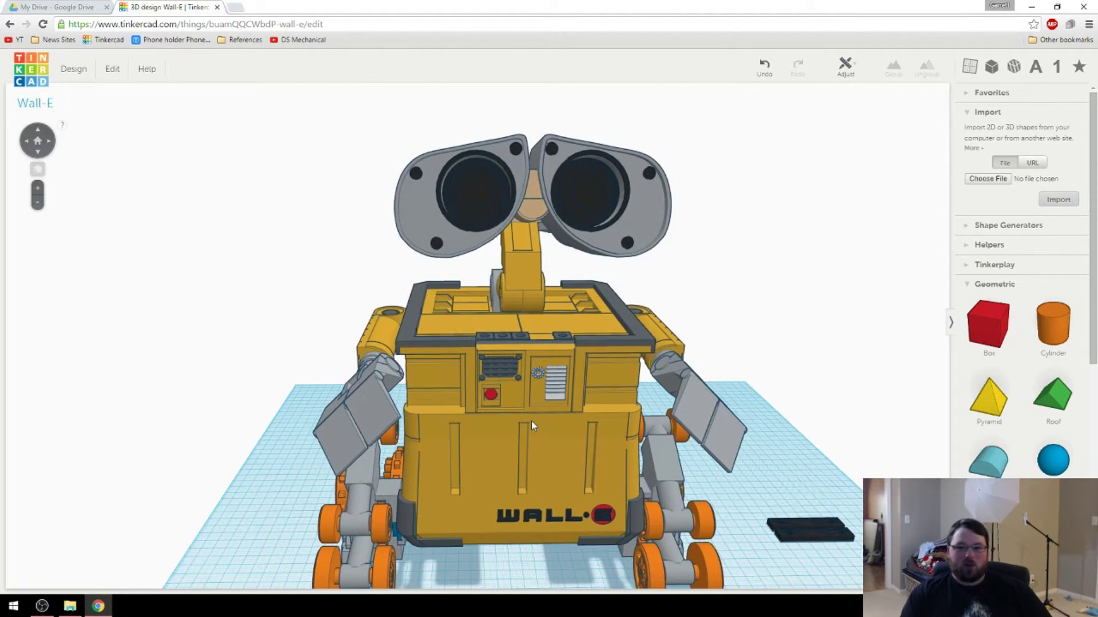
- Examine the body's underside with its leg mounts and the front body panels around the WALL-E logo
left_click_drag(533, 417, 695, 280)
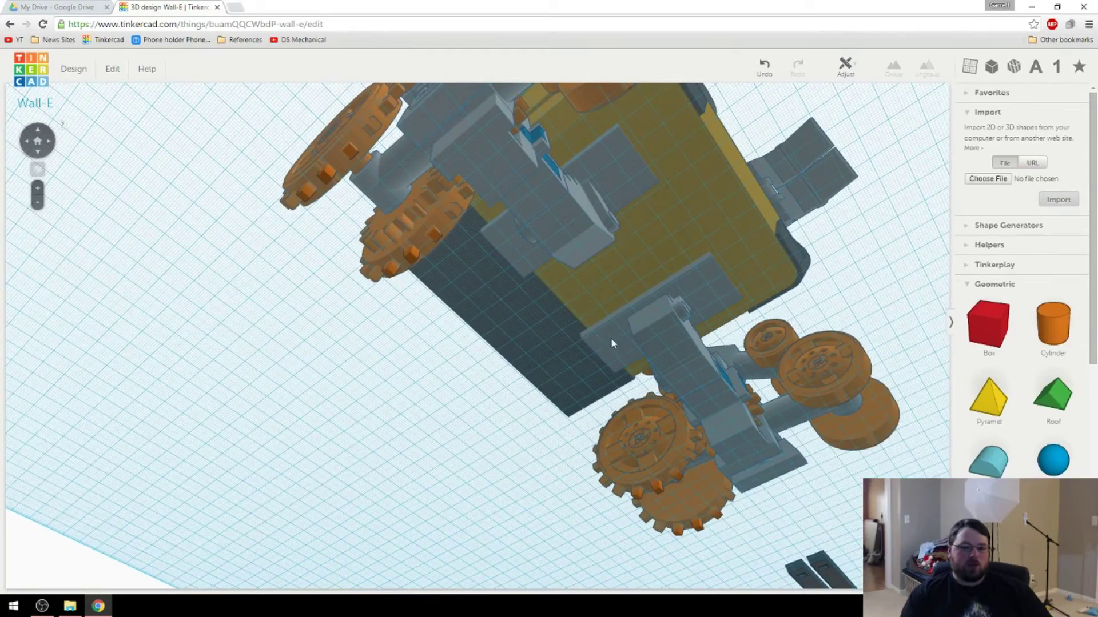
left_click_drag(619, 186, 302, 440)
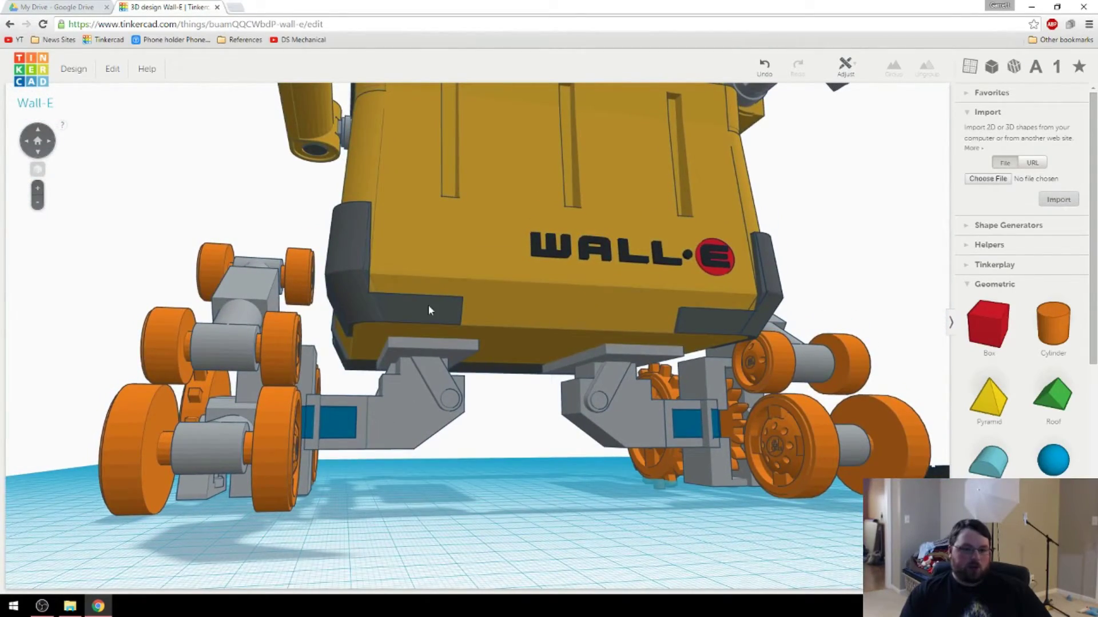
left_click_drag(428, 309, 461, 334)
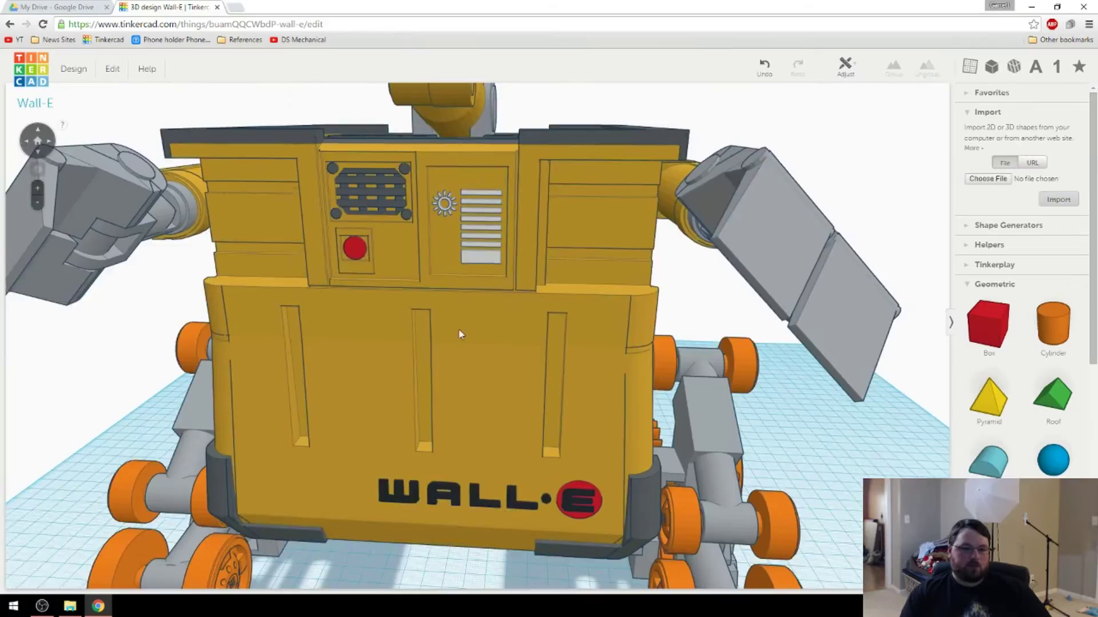
scroll(463, 337, "down", 5)
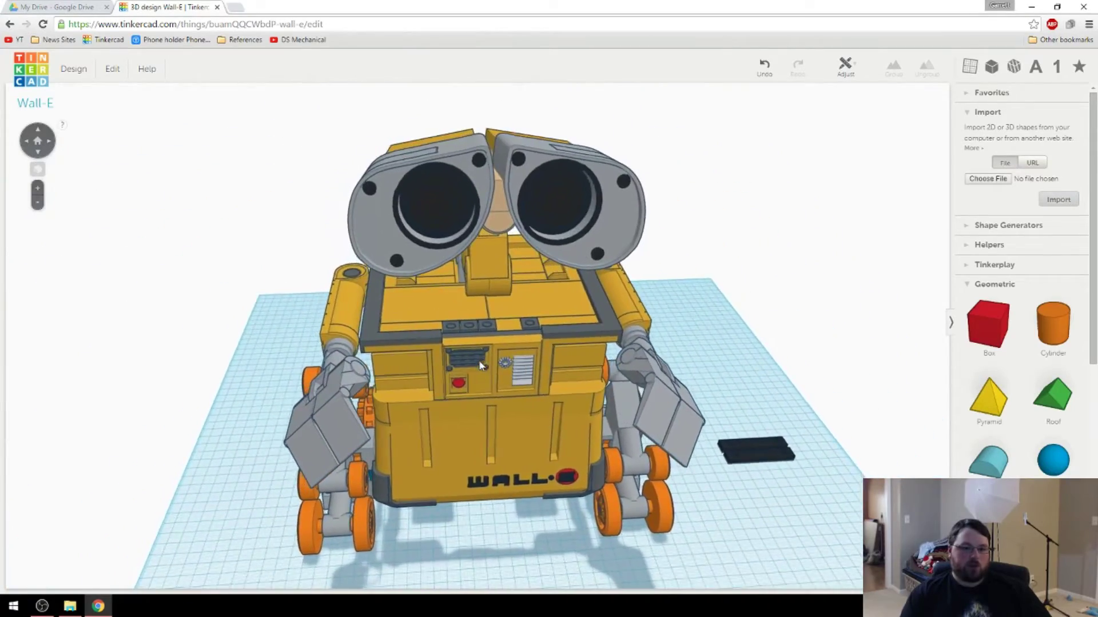
scroll(480, 364, "up", 3)
left_click_drag(503, 421, 522, 409)
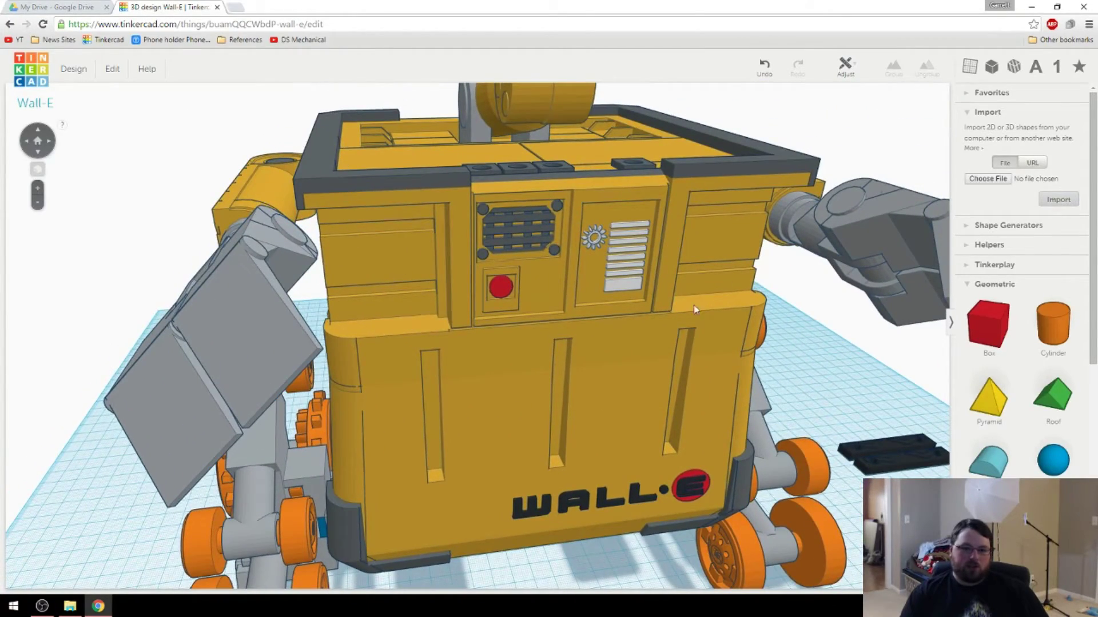
left_click_drag(695, 309, 351, 160)
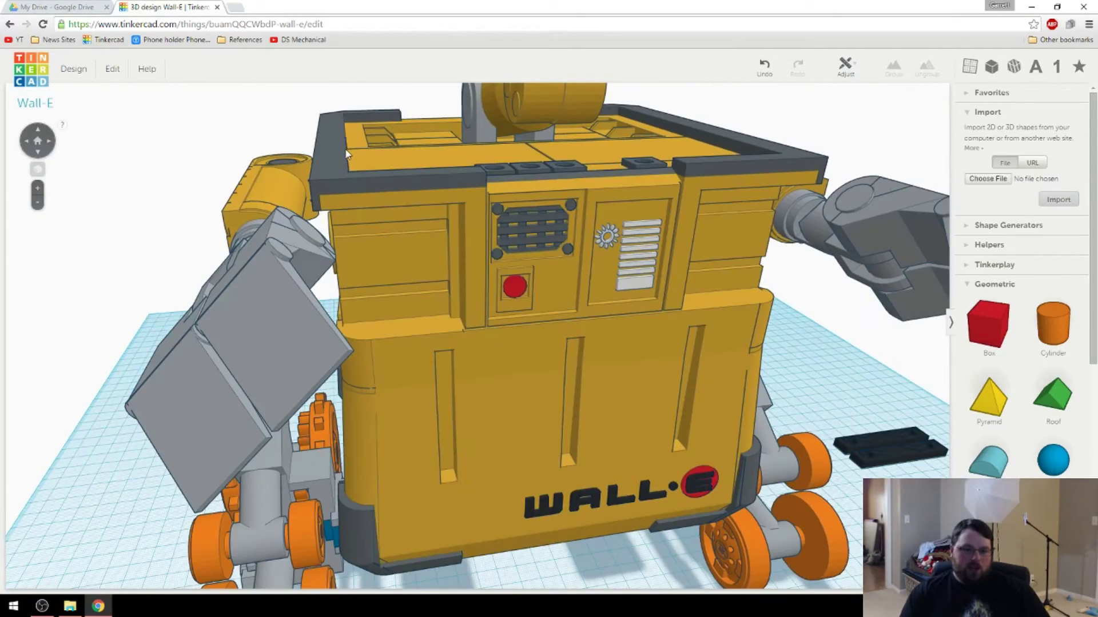
left_click_drag(378, 415, 464, 371)
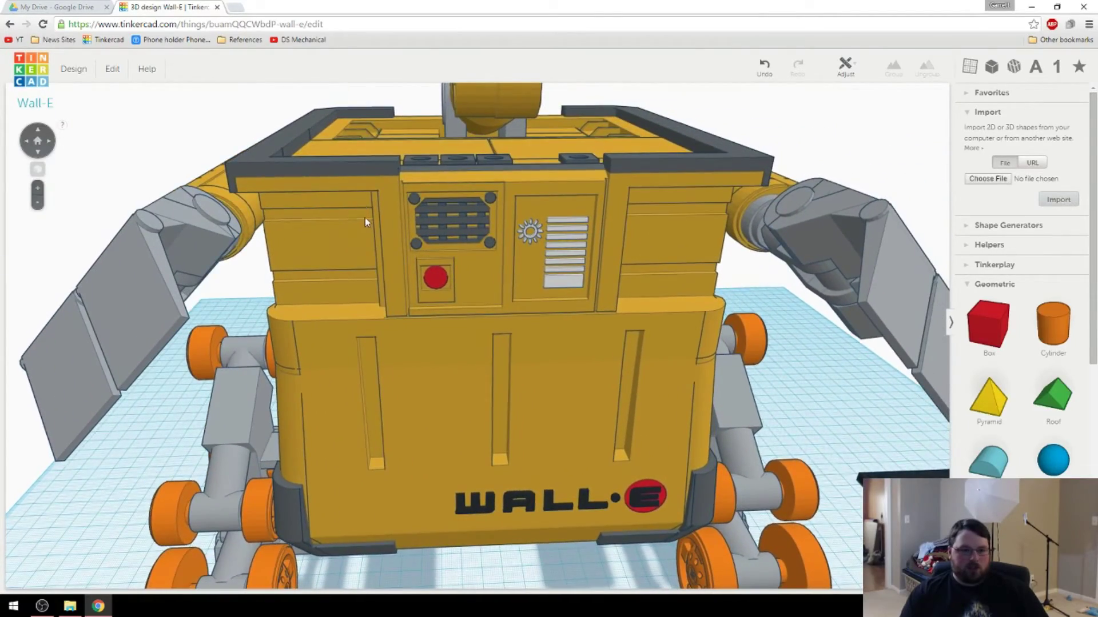
left_click_drag(366, 222, 477, 310)
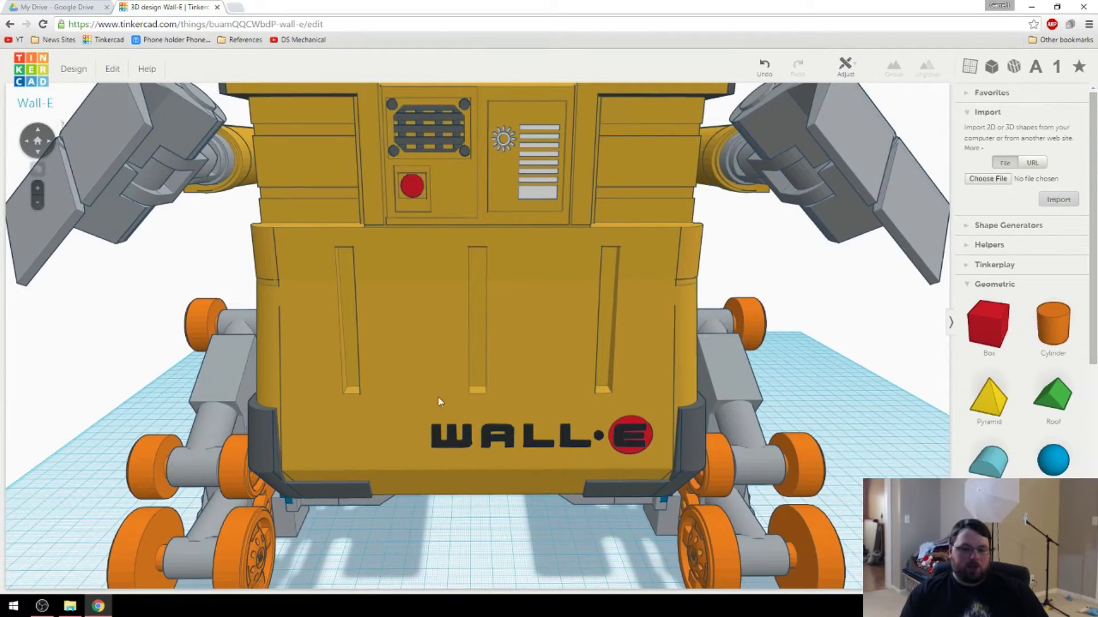
left_click_drag(427, 378, 348, 229)
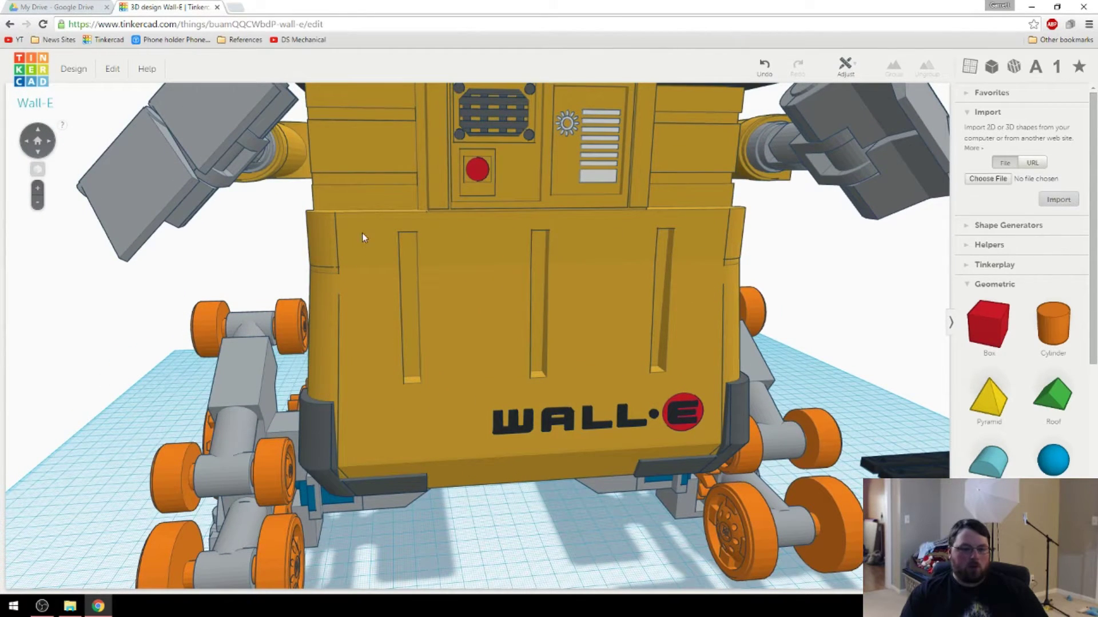
left_click_drag(616, 338, 488, 293)
left_click_drag(403, 298, 519, 351)
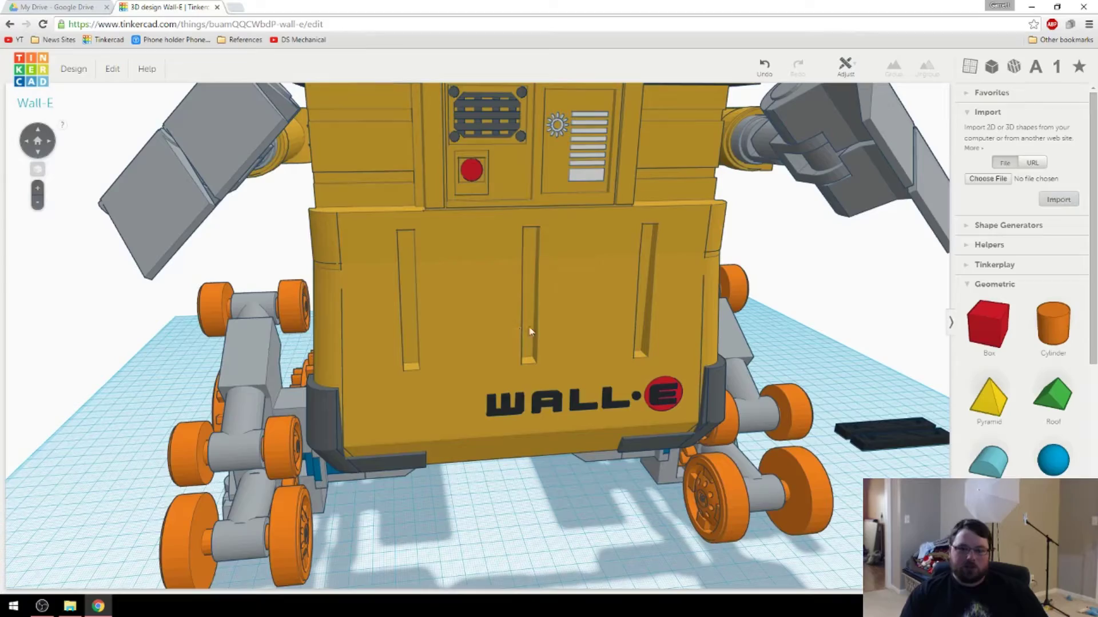
left_click_drag(445, 349, 490, 231)
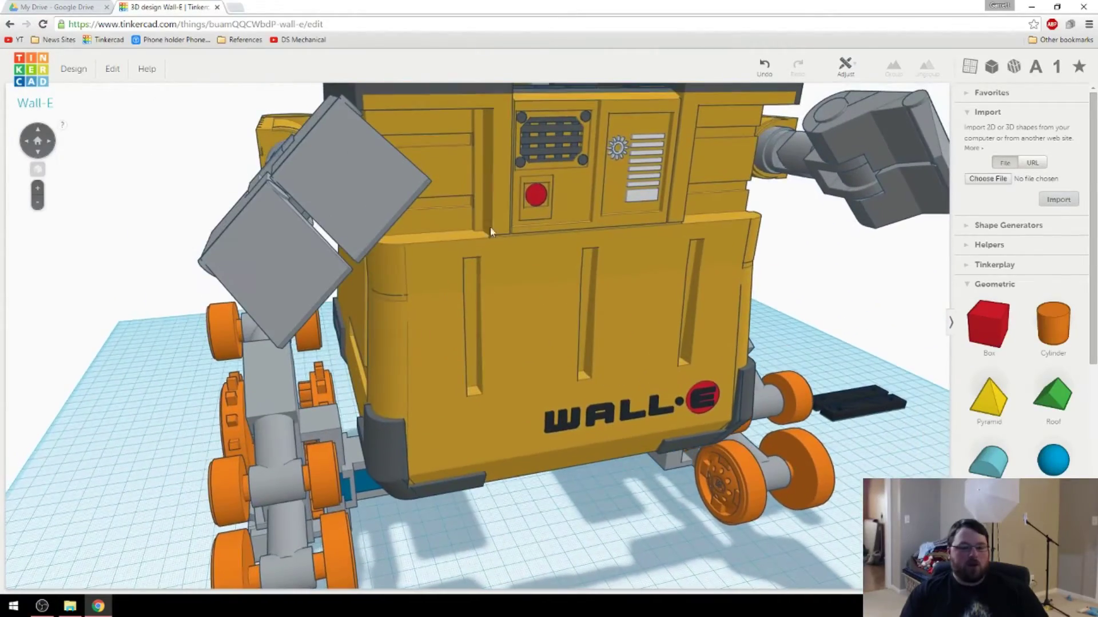
- Examine the front body panels up close, and view the whole robot with its head and arms from the front
left_click_drag(463, 333, 331, 351)
scroll(529, 353, "up", 2)
scroll(465, 358, "up", 2)
scroll(429, 303, "down", 3)
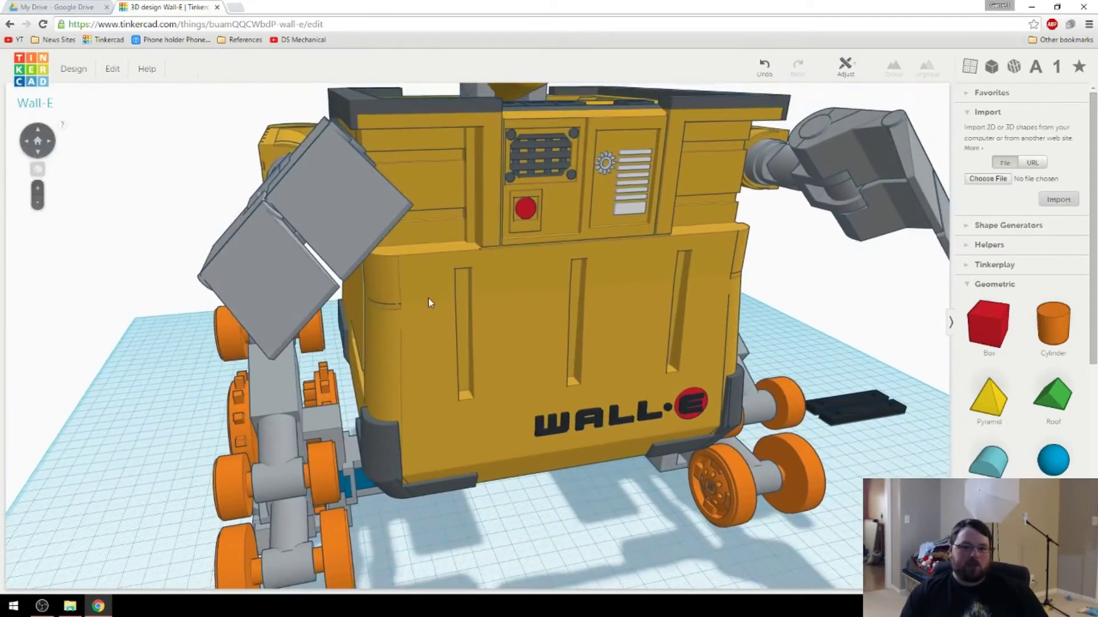
left_click_drag(429, 304, 382, 370)
scroll(376, 336, "down", 3)
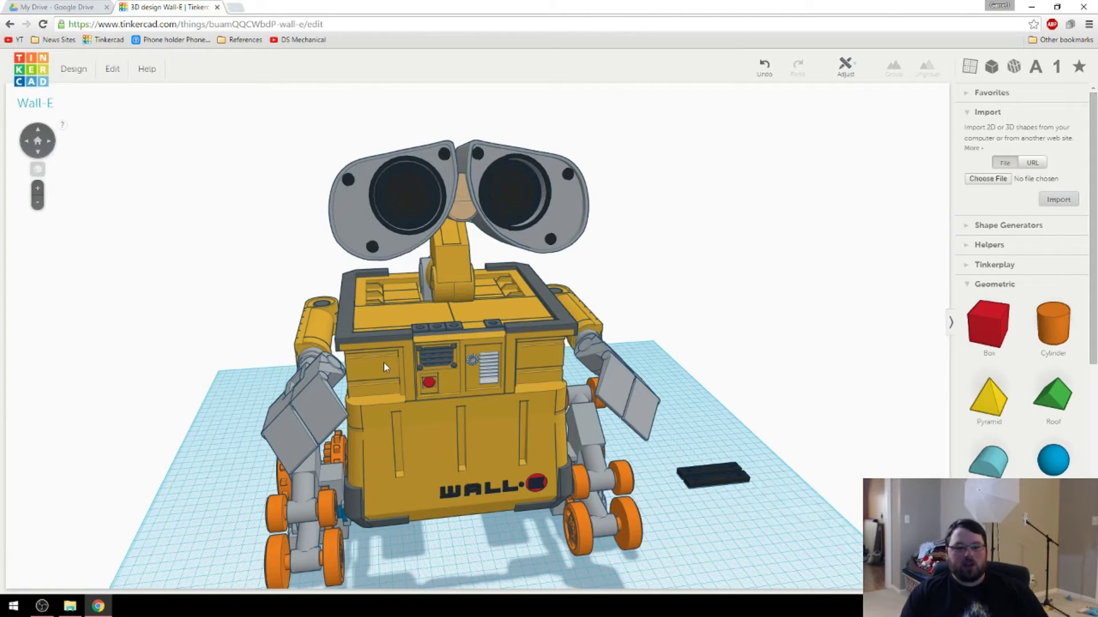
left_click_drag(383, 366, 486, 381)
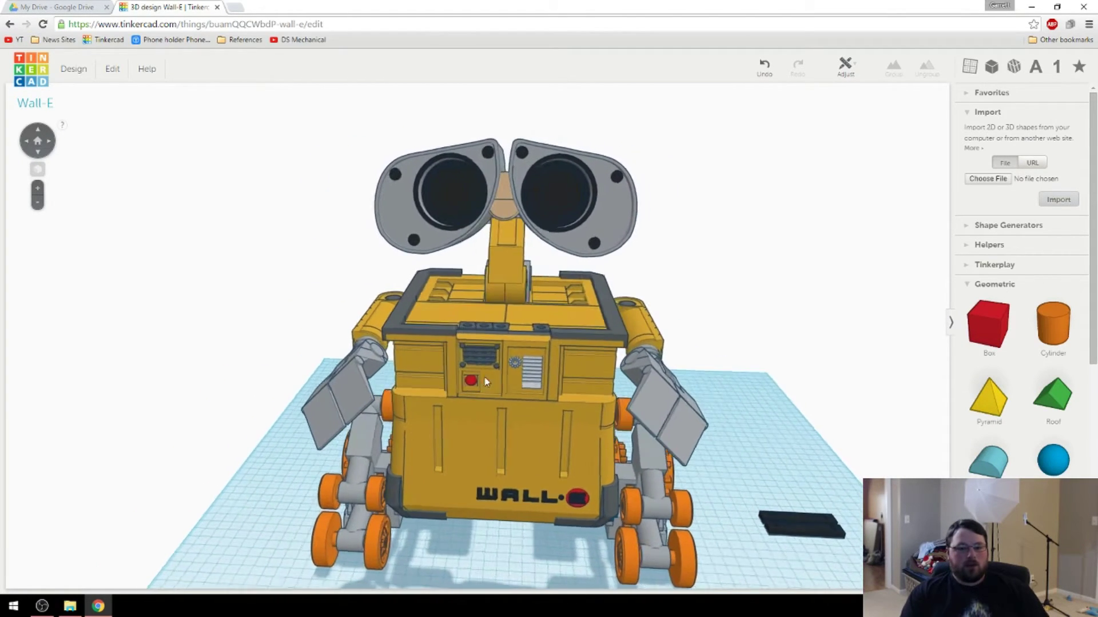
left_click_drag(561, 346, 537, 397)
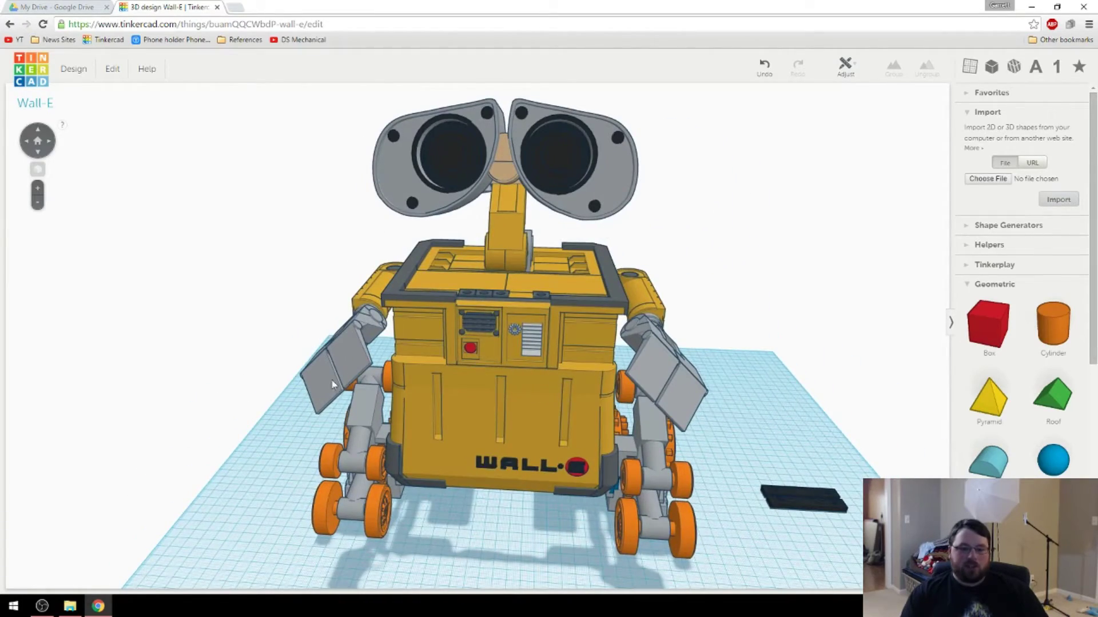
- Examine the complete robot on the workplane from a distance, from above, at a three-quarter angle and straight from the front
left_click_drag(374, 379, 530, 341)
scroll(503, 363, "down", 5)
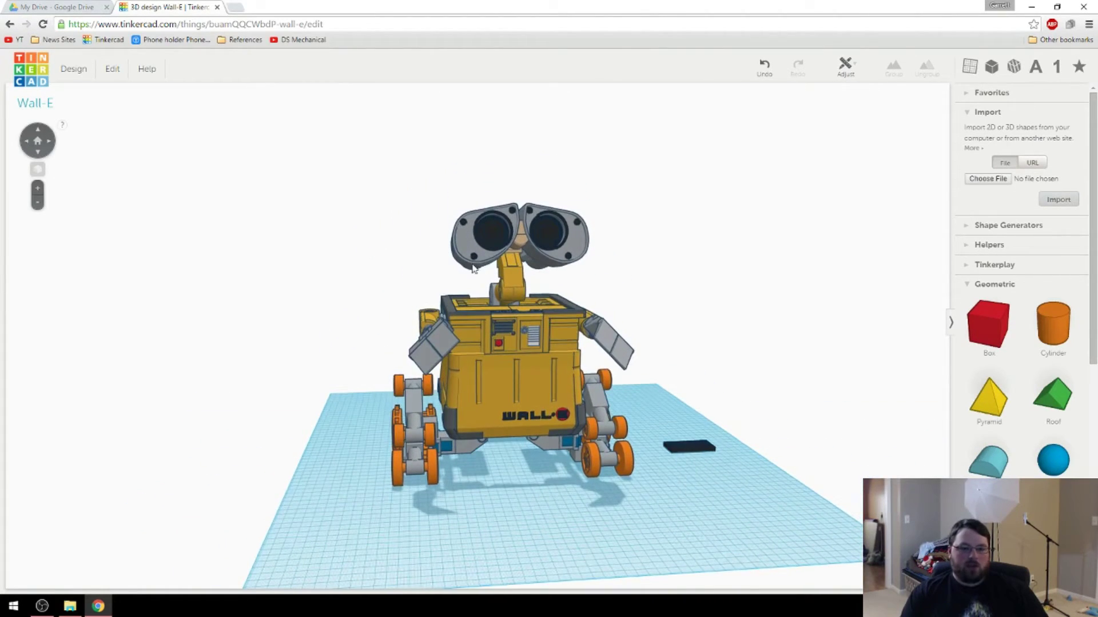
left_click_drag(437, 318, 509, 340)
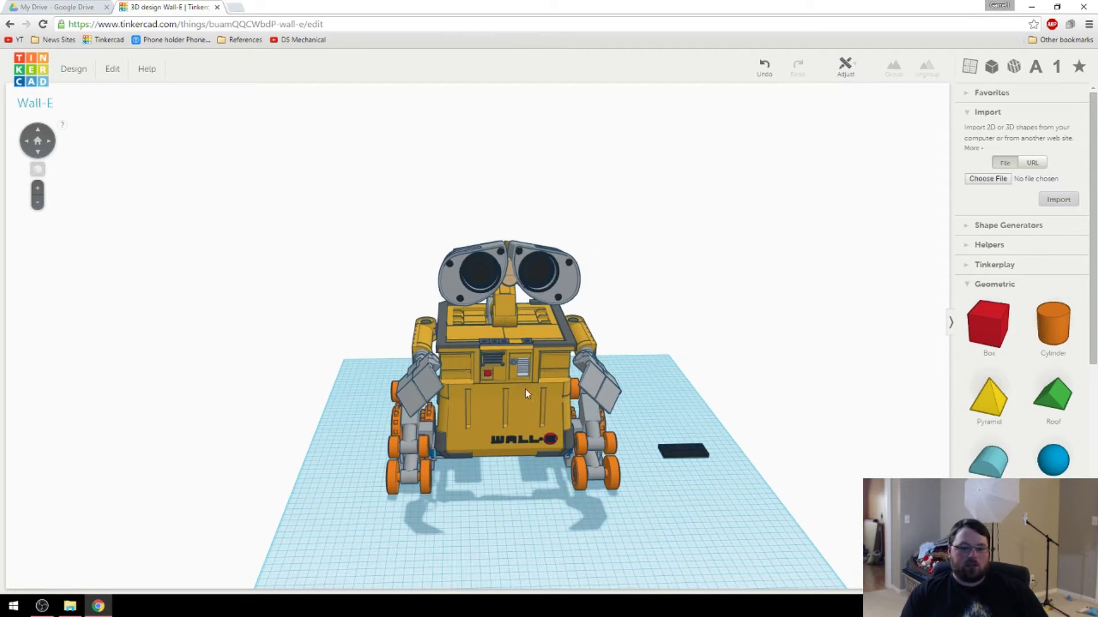
left_click_drag(519, 452, 592, 366)
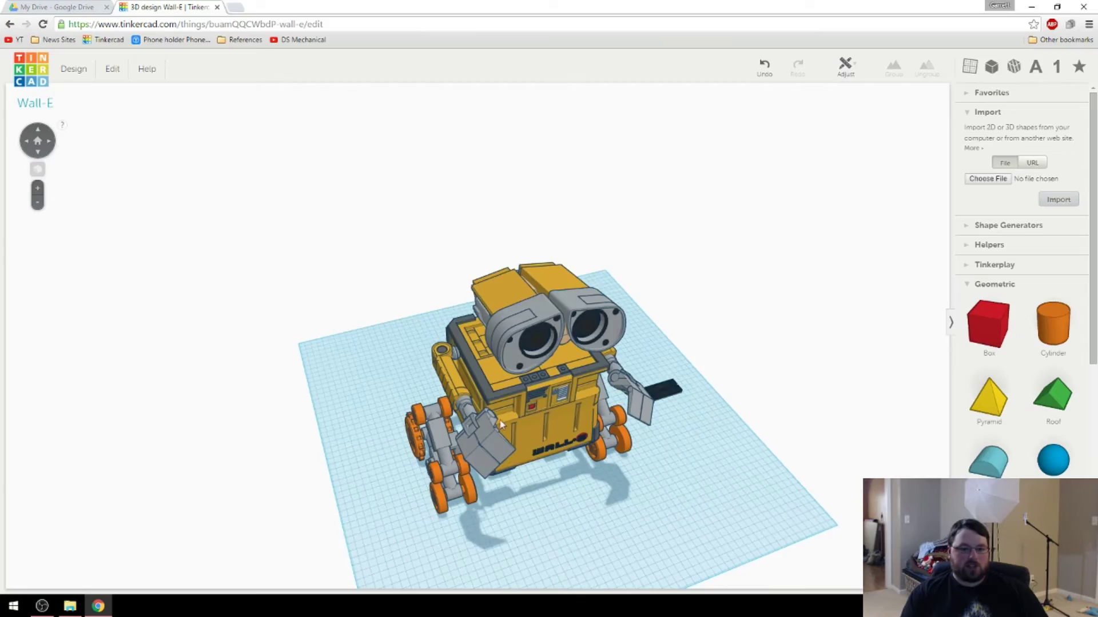
left_click_drag(500, 425, 423, 383)
scroll(493, 408, "up", 5)
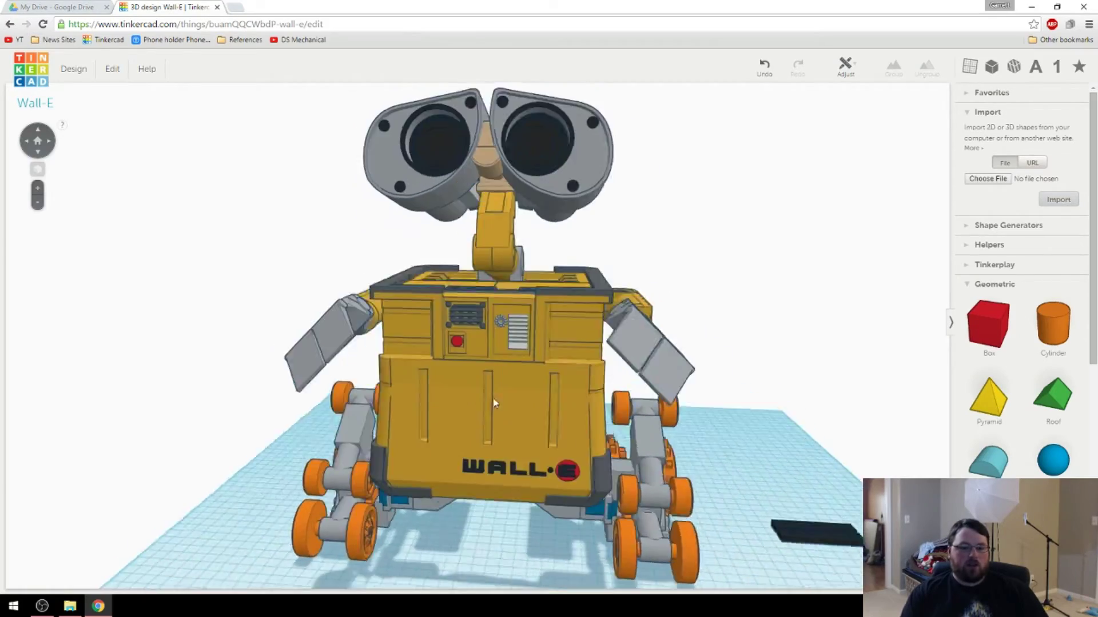
left_click_drag(495, 404, 566, 385)
scroll(513, 392, "down", 5)
scroll(568, 354, "up", 3)
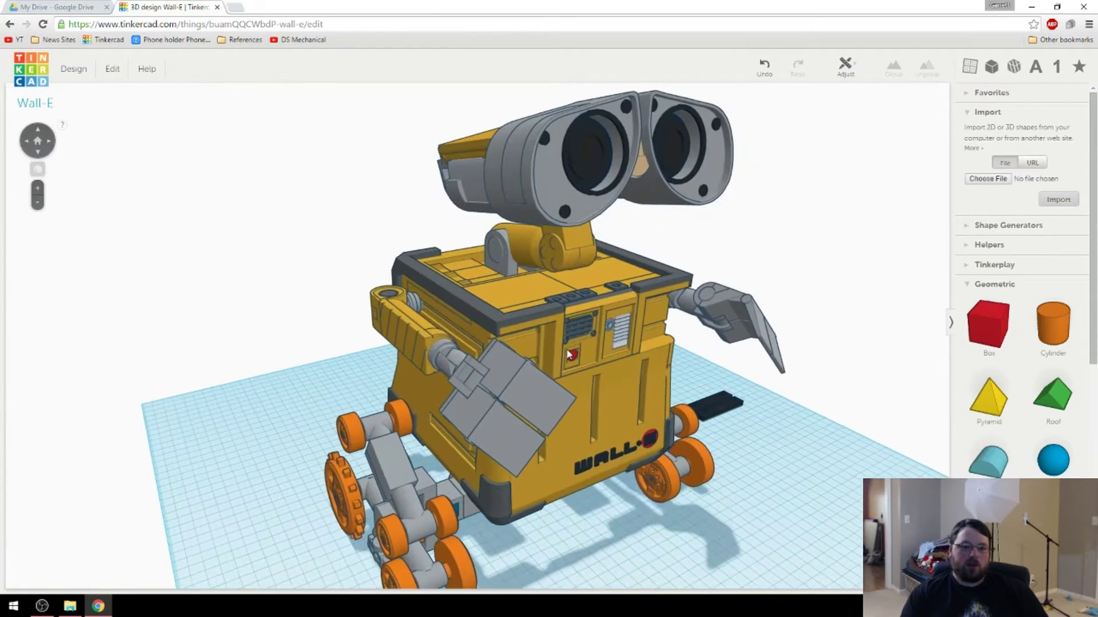
left_click_drag(570, 354, 533, 358)
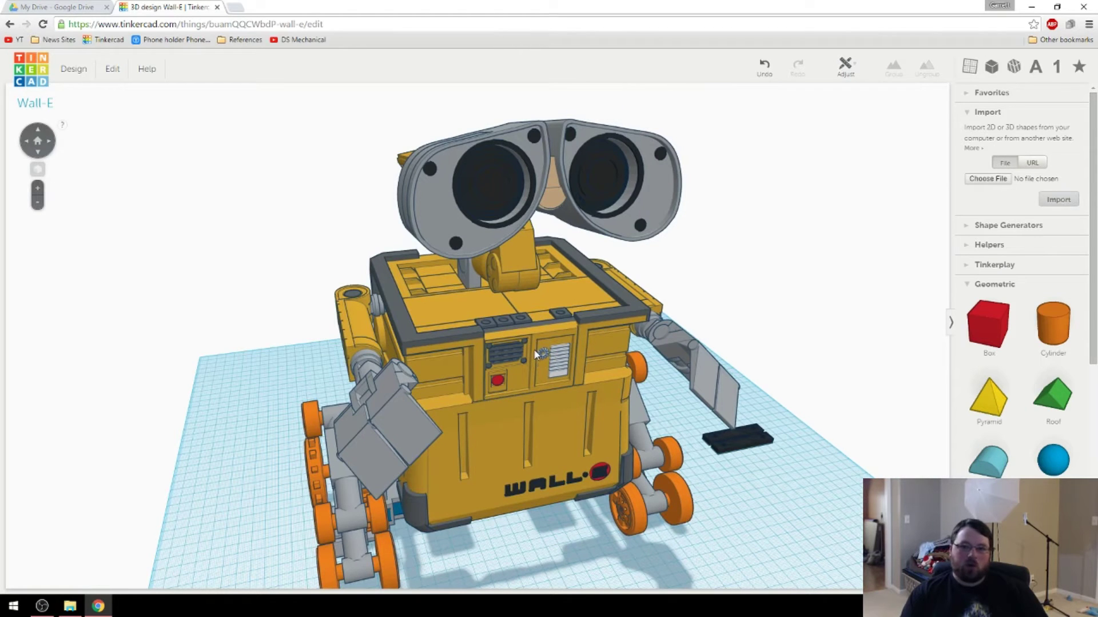
left_click_drag(536, 353, 557, 417)
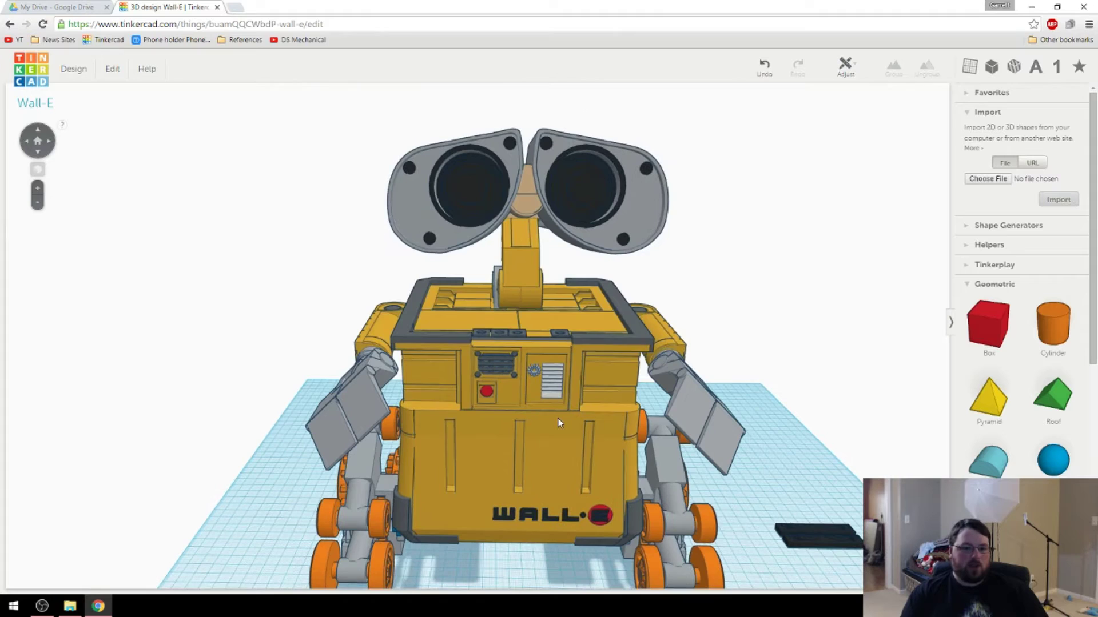